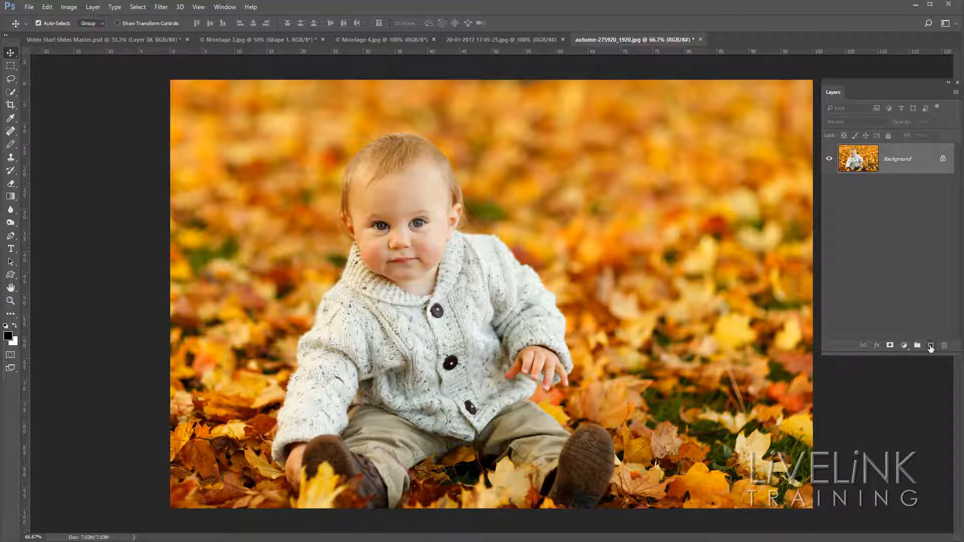
Mark the red areas on the baby's cheeks, chin and thumb with black brush strokes on a new layer, and hide that layer.
{"action": "left_click", "coordinate": [930, 346]}
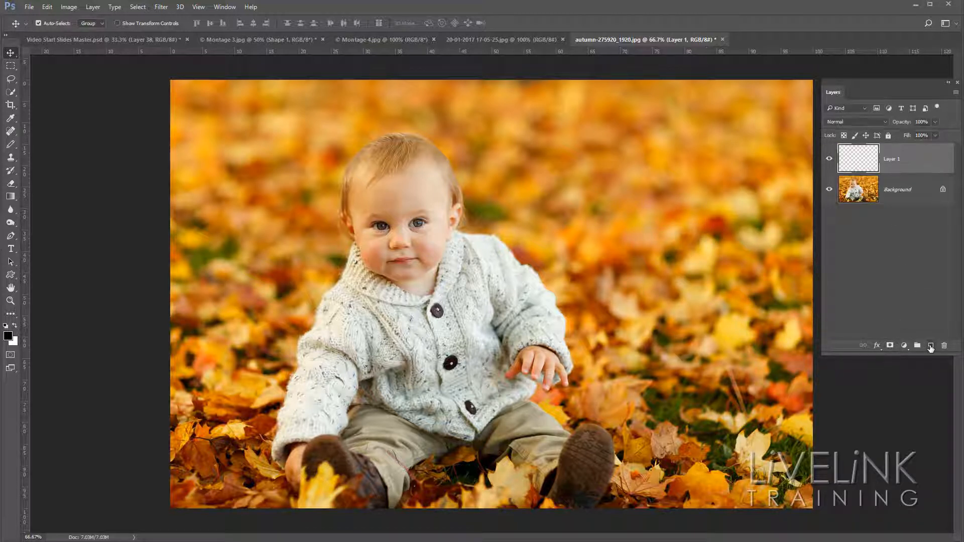
{"action": "left_click", "coordinate": [9, 145]}
{"action": "left_click", "coordinate": [56, 145]}
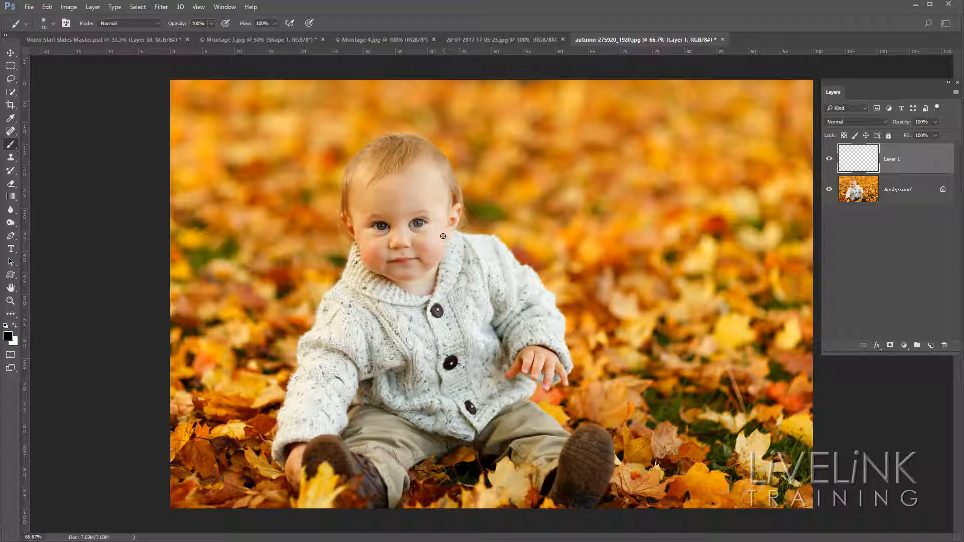
{"action": "mouse_move", "coordinate": [443, 235]}
{"action": "left_mouse_down"}
{"action": "mouse_move", "coordinate": [422, 235]}
{"action": "mouse_move", "coordinate": [416, 255]}
{"action": "mouse_move", "coordinate": [455, 250]}
{"action": "mouse_move", "coordinate": [355, 256]}
{"action": "mouse_move", "coordinate": [384, 262]}
{"action": "mouse_move", "coordinate": [390, 245]}
{"action": "mouse_move", "coordinate": [359, 244]}
{"action": "left_mouse_up"}
{"action": "mouse_move", "coordinate": [407, 267]}
{"action": "left_mouse_down"}
{"action": "mouse_move", "coordinate": [416, 268]}
{"action": "mouse_move", "coordinate": [398, 268]}
{"action": "mouse_move", "coordinate": [423, 274]}
{"action": "mouse_move", "coordinate": [401, 274]}
{"action": "left_mouse_up"}
{"action": "mouse_move", "coordinate": [530, 357]}
{"action": "left_mouse_down"}
{"action": "mouse_move", "coordinate": [496, 361]}
{"action": "mouse_move", "coordinate": [497, 384]}
{"action": "mouse_move", "coordinate": [530, 381]}
{"action": "mouse_move", "coordinate": [531, 360]}
{"action": "left_mouse_up"}
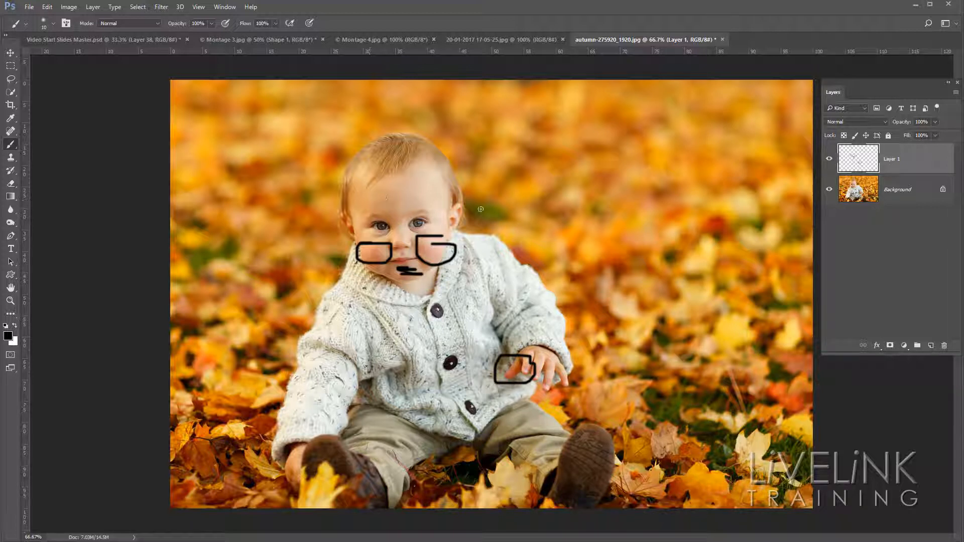
{"action": "left_click", "coordinate": [829, 160]}
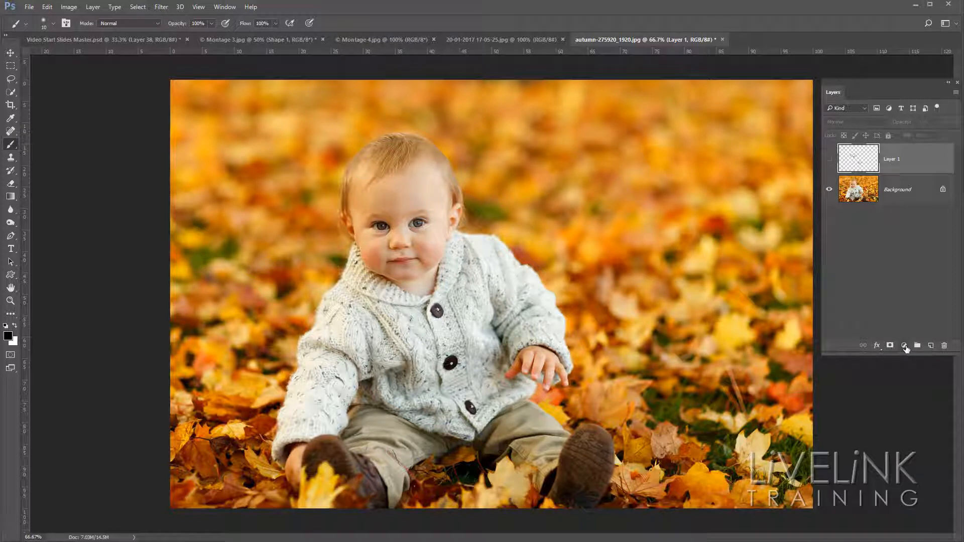
Add a Color Balance adjustment layer with midtones Cyan-Red at -17, and compare the photo with and without it.
{"action": "left_click", "coordinate": [905, 347]}
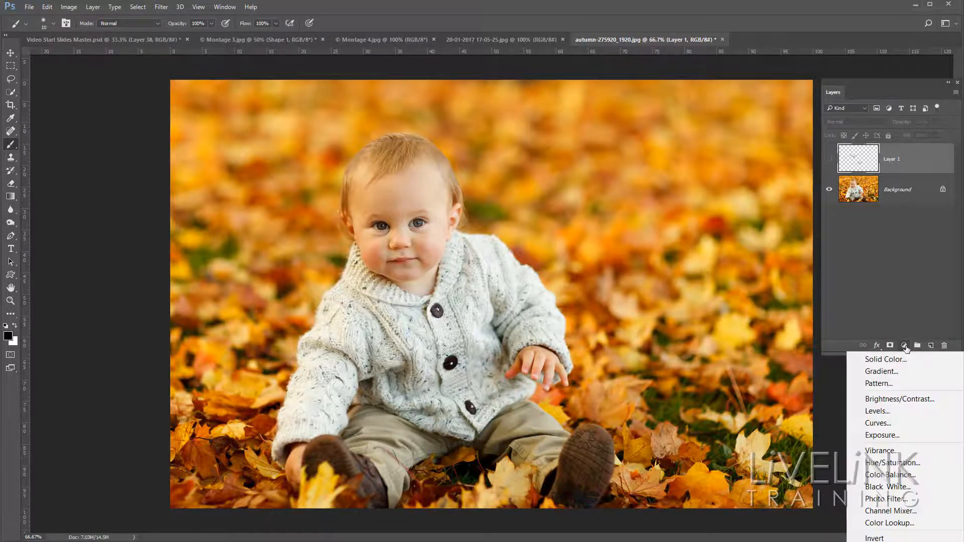
{"action": "left_click", "coordinate": [899, 476]}
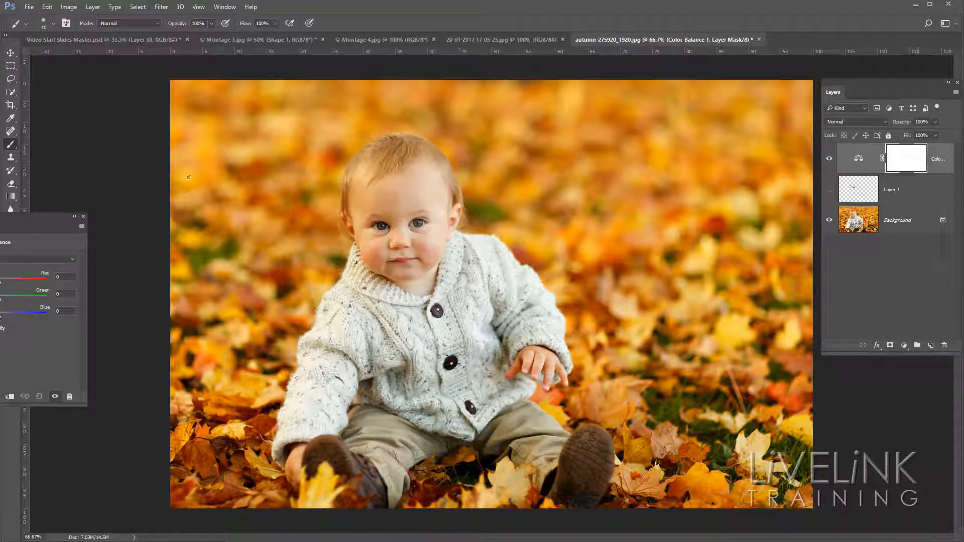
{"action": "left_click_drag", "start_coordinate": [6, 222], "coordinate": [230, 150]}
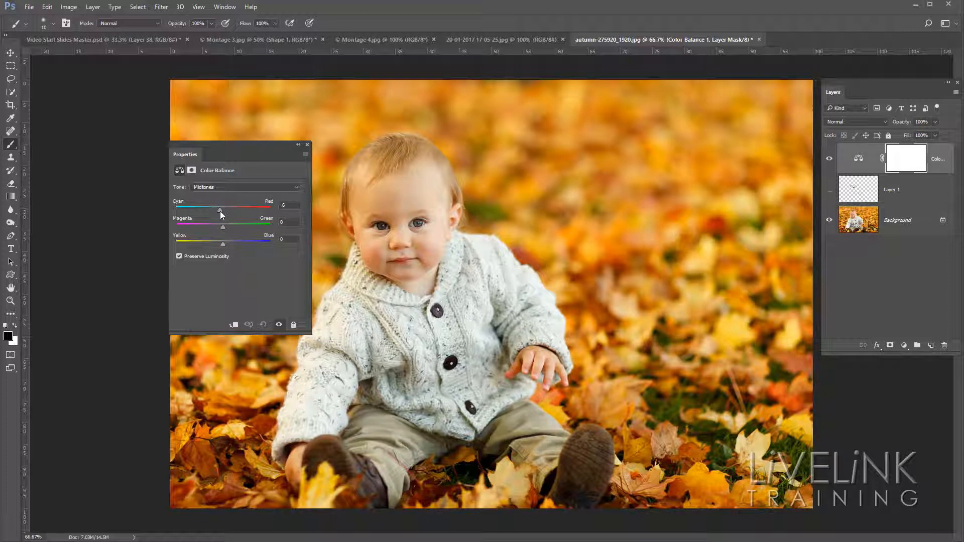
{"action": "left_click_drag", "start_coordinate": [219, 211], "coordinate": [185, 211]}
{"action": "left_click_drag", "start_coordinate": [213, 211], "coordinate": [213, 211]}
{"action": "left_click", "coordinate": [830, 159]}
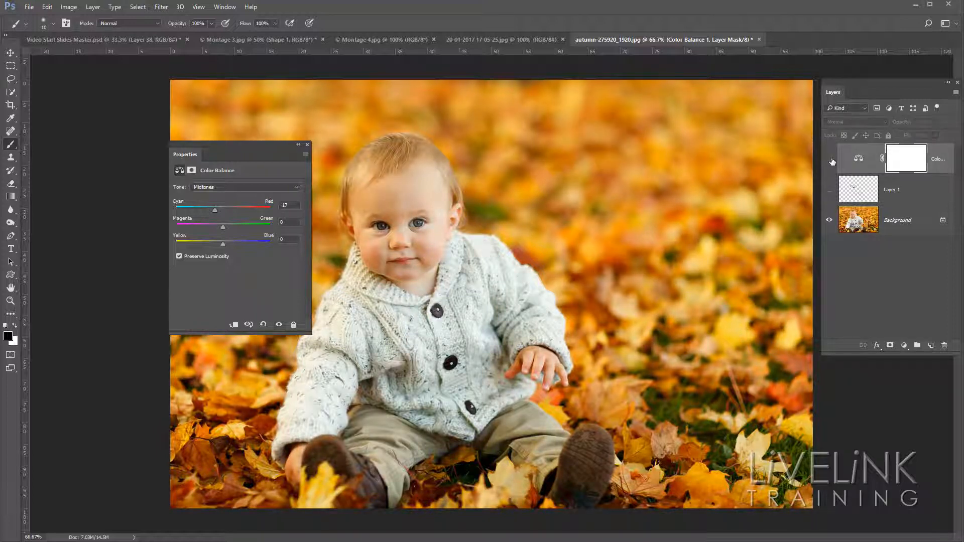
{"action": "left_click", "coordinate": [830, 159]}
{"action": "left_click", "coordinate": [829, 160]}
{"action": "left_click", "coordinate": [829, 160]}
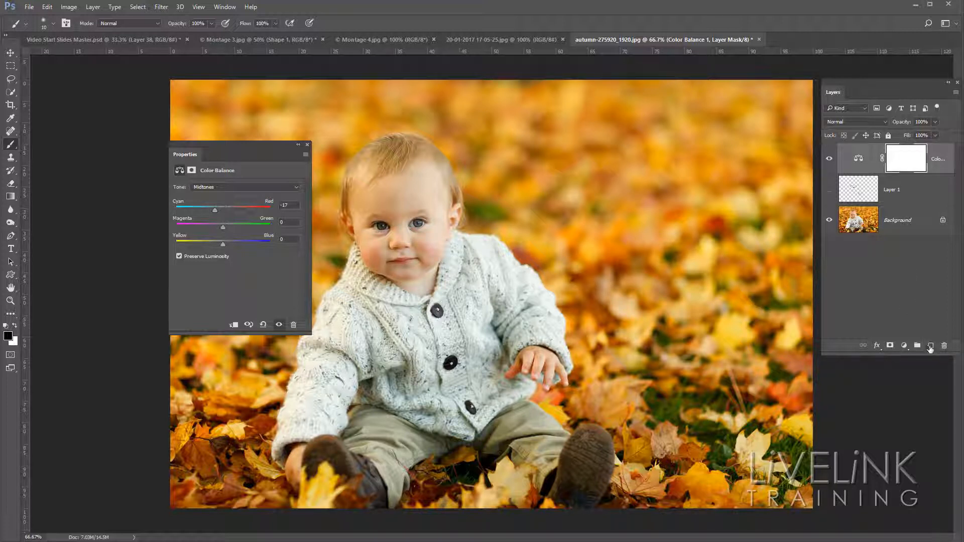
Add a Hue/Saturation adjustment layer above the color balance layer, keeping its settings clear of the baby's face.
{"action": "left_click", "coordinate": [905, 346]}
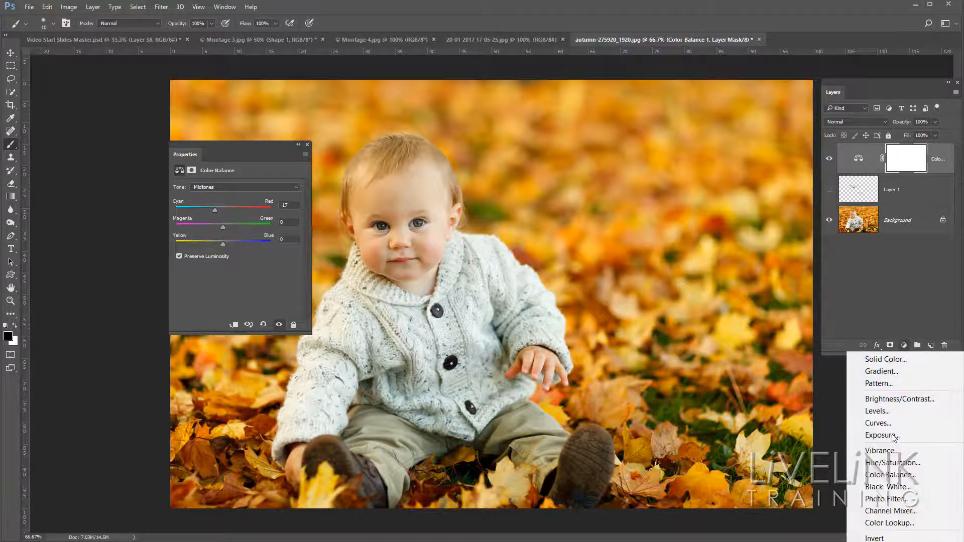
{"action": "left_click", "coordinate": [892, 465]}
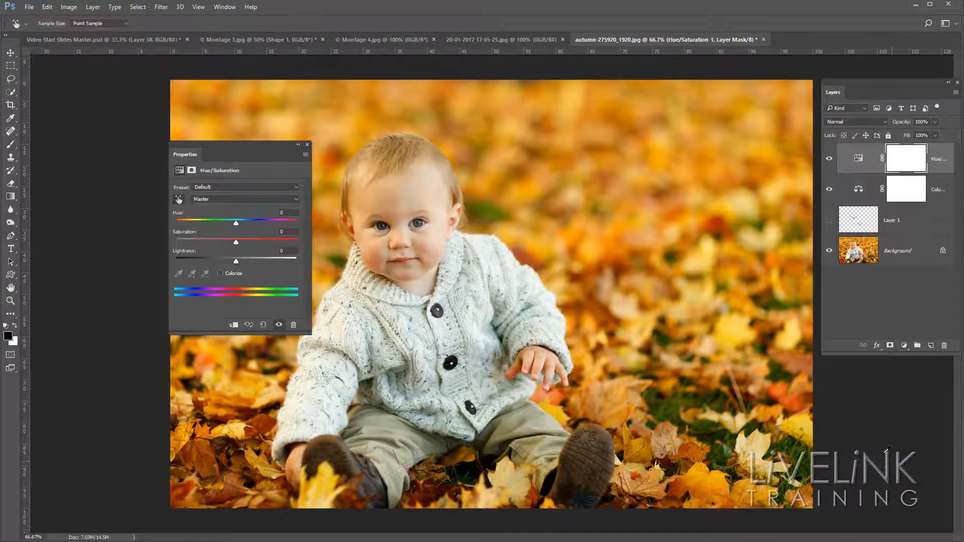
{"action": "left_click_drag", "start_coordinate": [183, 153], "coordinate": [658, 128]}
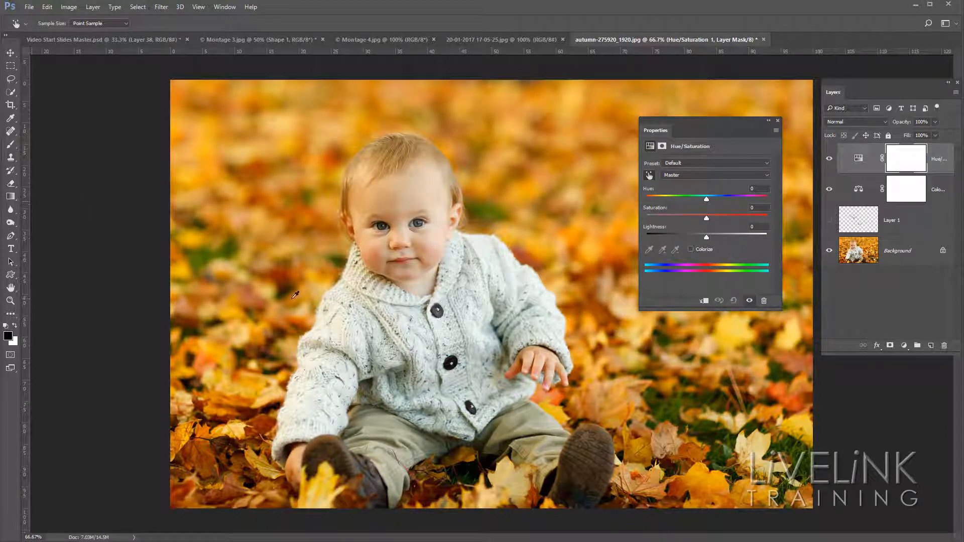
{"action": "key", "text": "ctrl+plus"}
{"action": "key", "text": "ctrl+plus"}
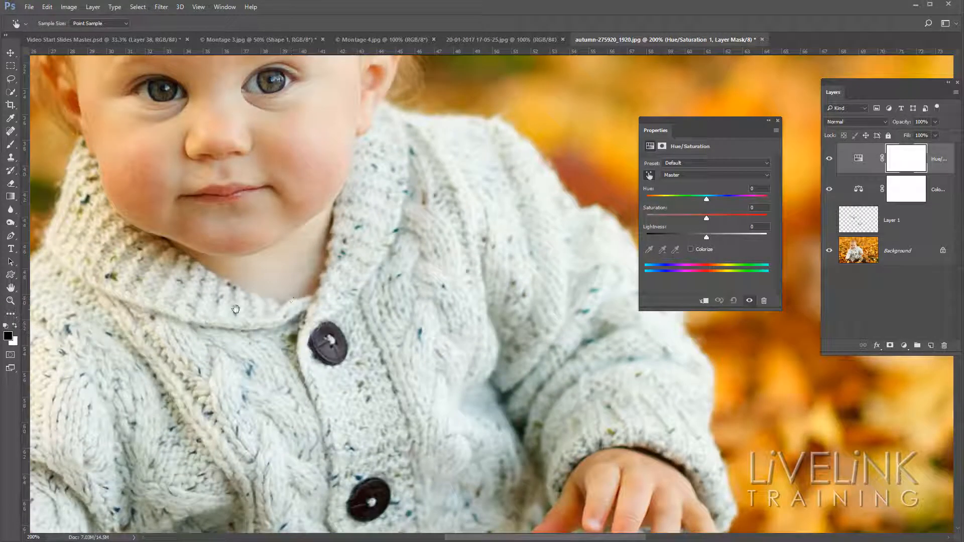
{"action": "left_click_drag", "start_coordinate": [236, 309], "coordinate": [365, 404]}
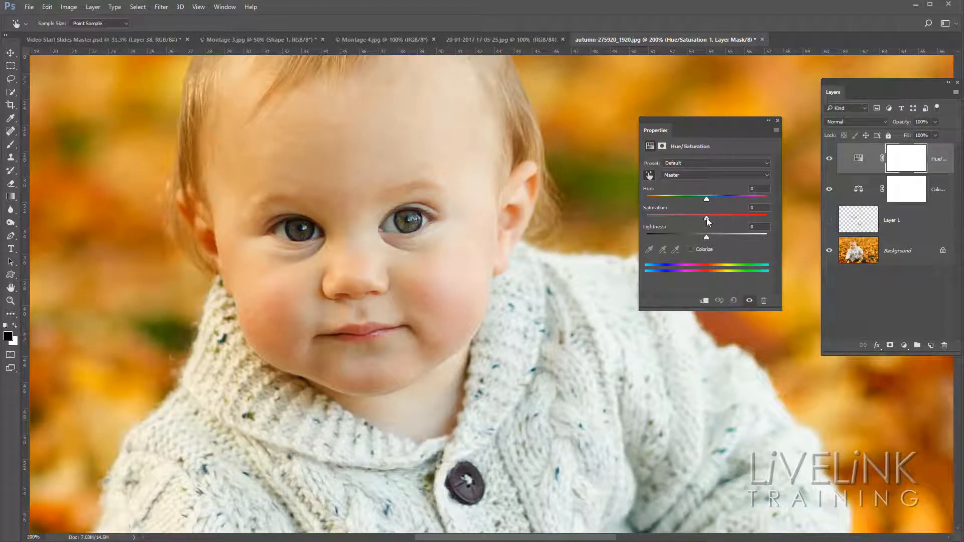
Try lowering the Master saturation of the whole photo, and reset it to 0.
{"action": "mouse_move", "coordinate": [707, 219]}
{"action": "left_mouse_down"}
{"action": "mouse_move", "coordinate": [669, 218]}
{"action": "mouse_move", "coordinate": [704, 218]}
{"action": "left_mouse_up"}
{"action": "left_click", "coordinate": [761, 207]}
{"action": "type", "text": "0"}
{"action": "key", "text": "Return"}
Limit the Hue/Saturation adjustment to Reds, shift its color range to 342°/2° and 36°/59°, and set the hue to -180.
{"action": "left_click", "coordinate": [768, 175]}
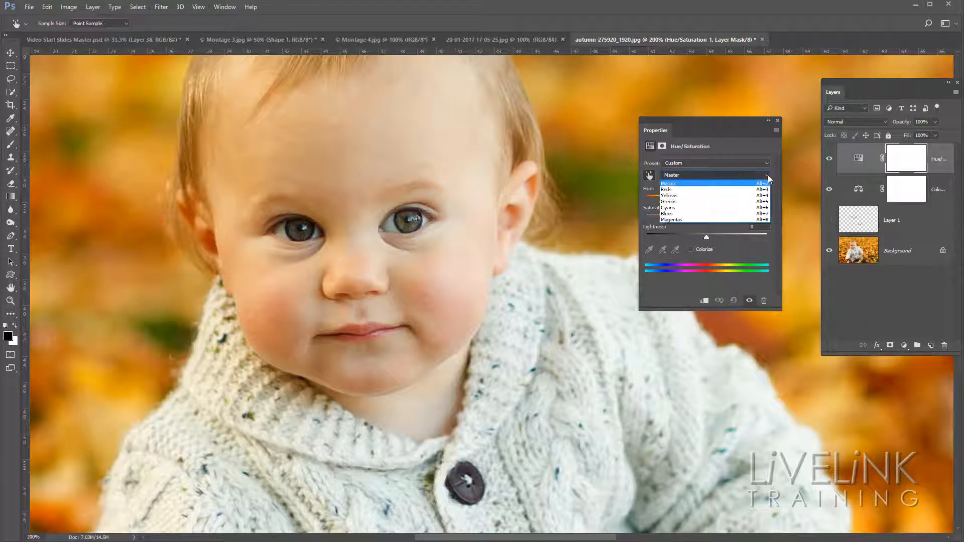
{"action": "left_click", "coordinate": [670, 191]}
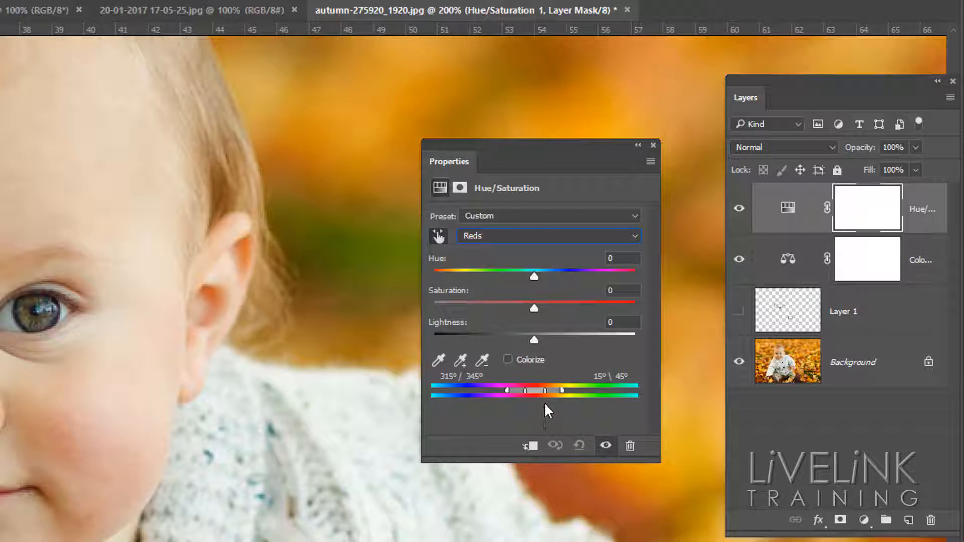
{"action": "mouse_move", "coordinate": [537, 392]}
{"action": "left_mouse_down"}
{"action": "mouse_move", "coordinate": [529, 394]}
{"action": "mouse_move", "coordinate": [568, 390]}
{"action": "mouse_move", "coordinate": [513, 390]}
{"action": "mouse_move", "coordinate": [525, 390]}
{"action": "left_mouse_up"}
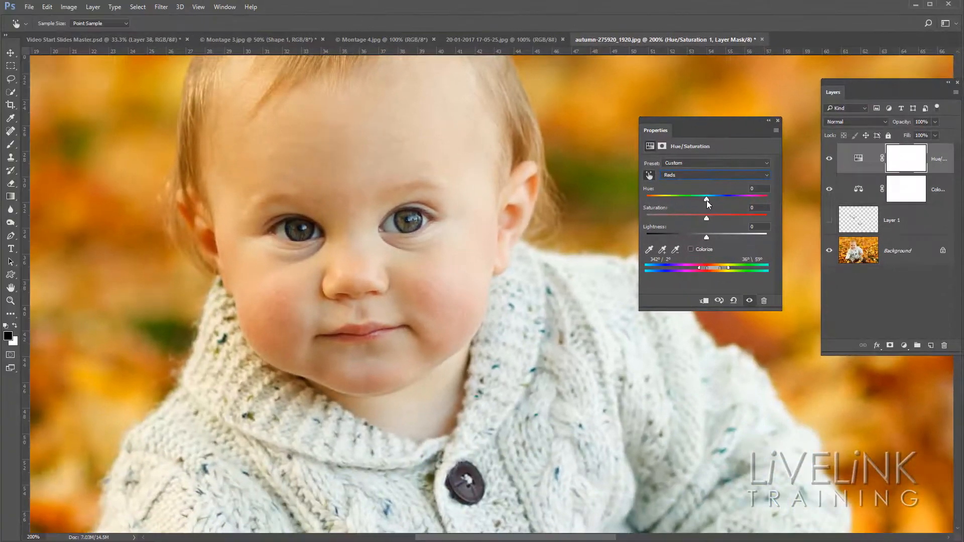
{"action": "left_click_drag", "start_coordinate": [707, 200], "coordinate": [637, 200]}
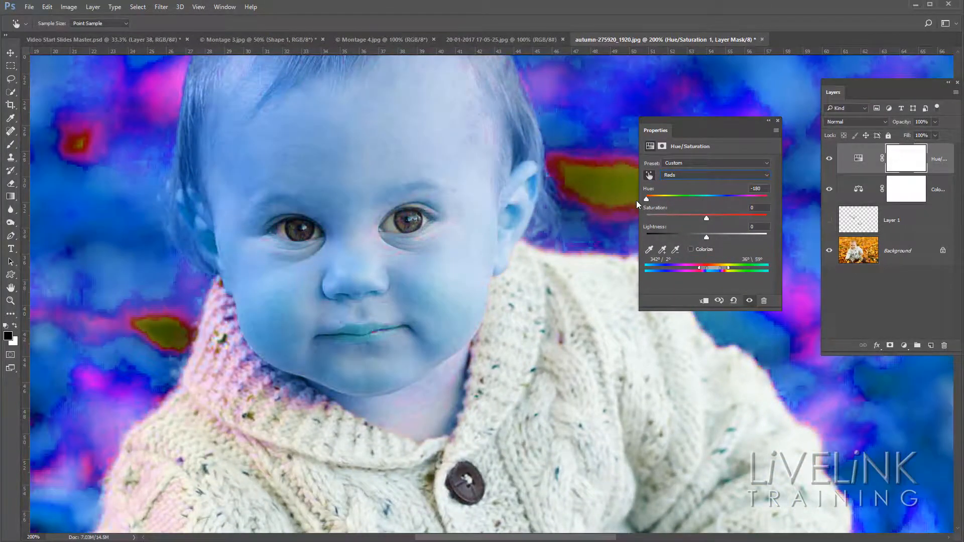
{"action": "left_click", "coordinate": [649, 250]}
Shift the Reds color range to 313°/333° and 7°/30° so it targets the baby's blotchy cheeks and chin.
{"action": "left_click_drag", "start_coordinate": [715, 272], "coordinate": [703, 269]}
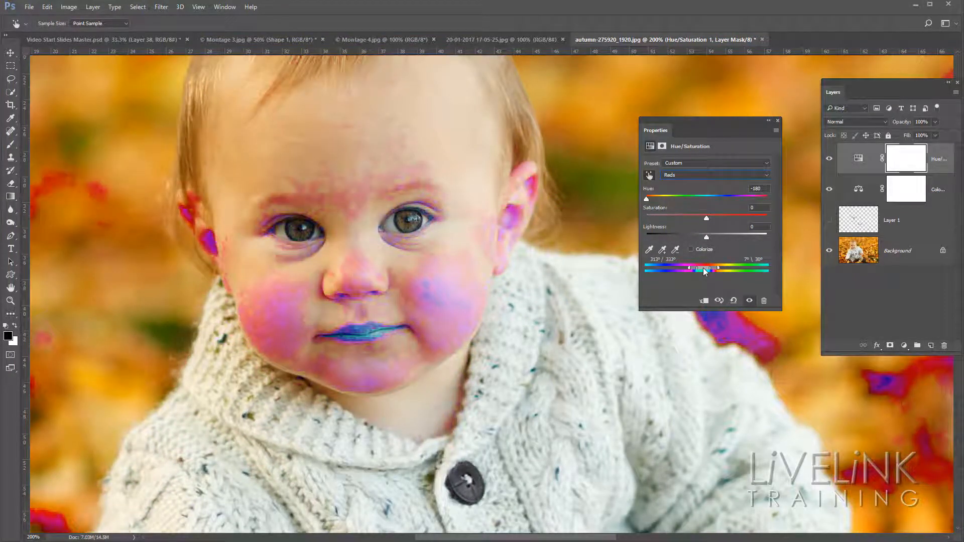
{"action": "left_click_drag", "start_coordinate": [705, 272], "coordinate": [702, 271]}
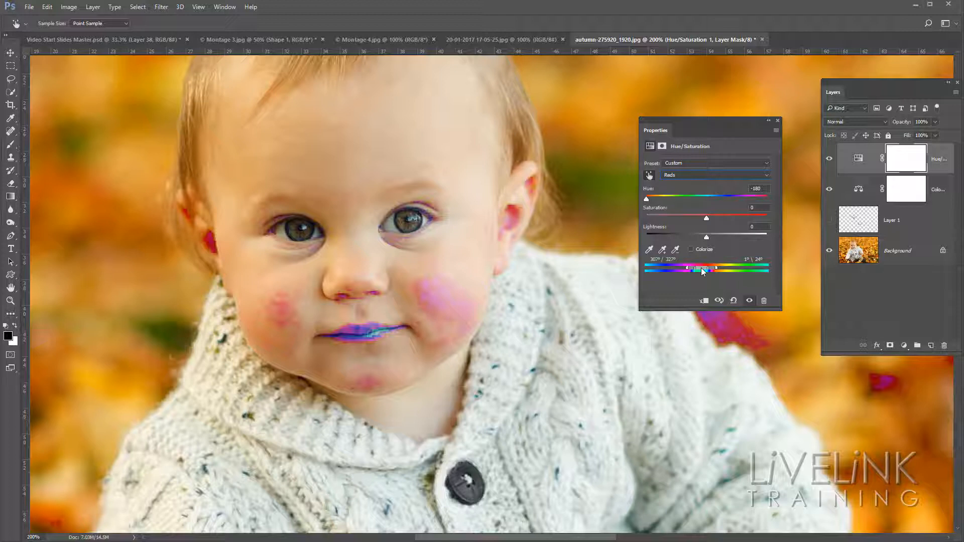
{"action": "left_click_drag", "start_coordinate": [701, 270], "coordinate": [701, 271]}
{"action": "left_click_drag", "start_coordinate": [701, 267], "coordinate": [703, 267]}
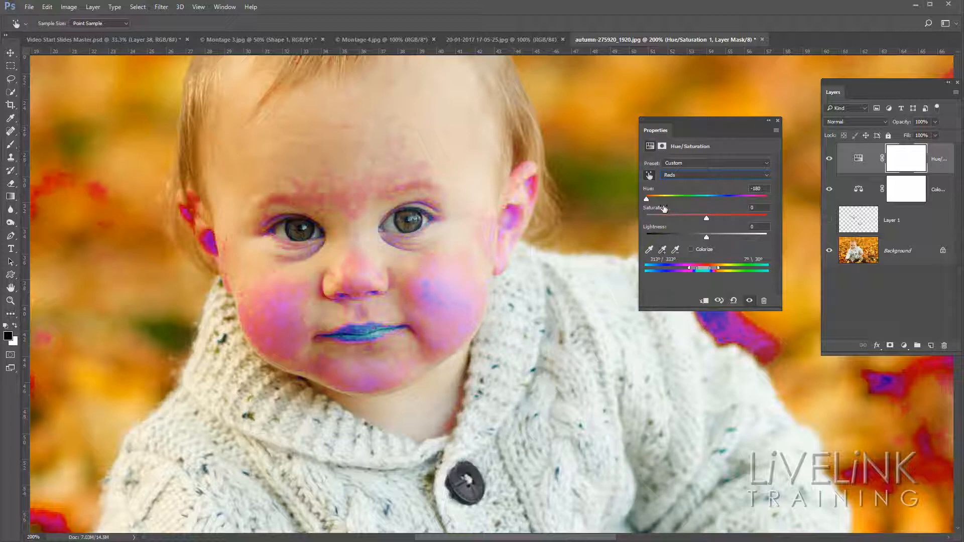
Set the Reds hue to +10 and compare the face with and without the Hue/Saturation adjustment.
{"action": "left_click", "coordinate": [767, 190]}
{"action": "type", "text": "0"}
{"action": "key", "text": "Return"}
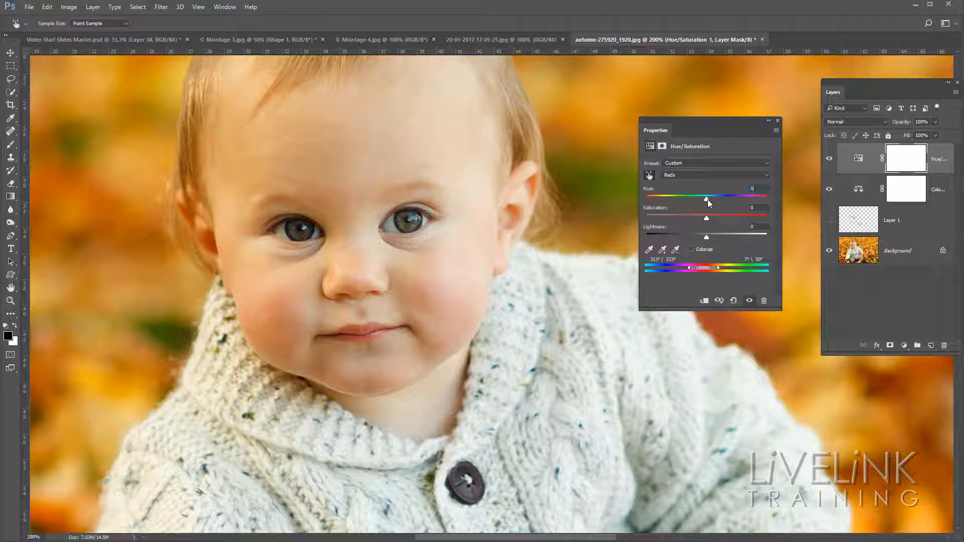
{"action": "left_click_drag", "start_coordinate": [708, 200], "coordinate": [708, 199]}
{"action": "mouse_move", "coordinate": [716, 200]}
{"action": "left_mouse_down"}
{"action": "mouse_move", "coordinate": [736, 200]}
{"action": "mouse_move", "coordinate": [679, 200]}
{"action": "mouse_move", "coordinate": [715, 200]}
{"action": "left_mouse_up"}
{"action": "left_click", "coordinate": [830, 161]}
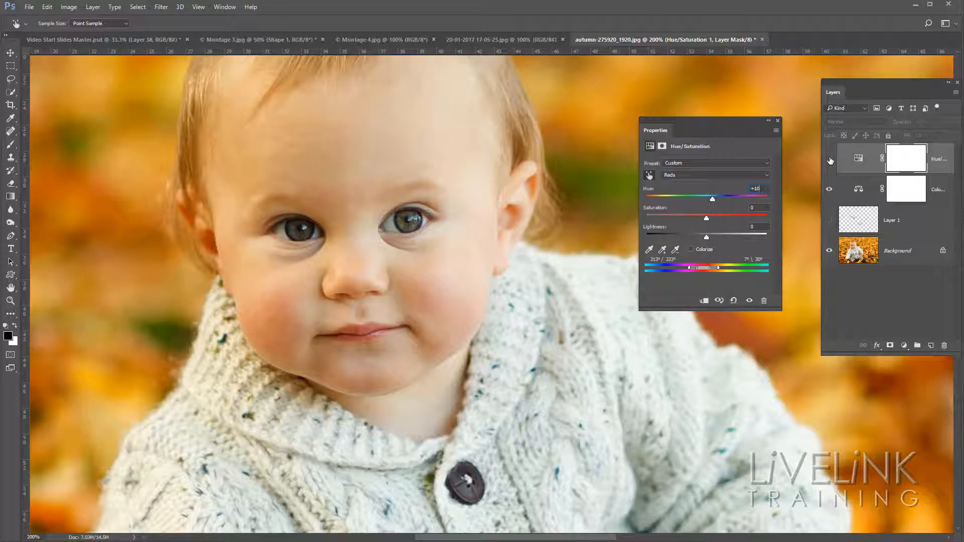
{"action": "left_click", "coordinate": [830, 160]}
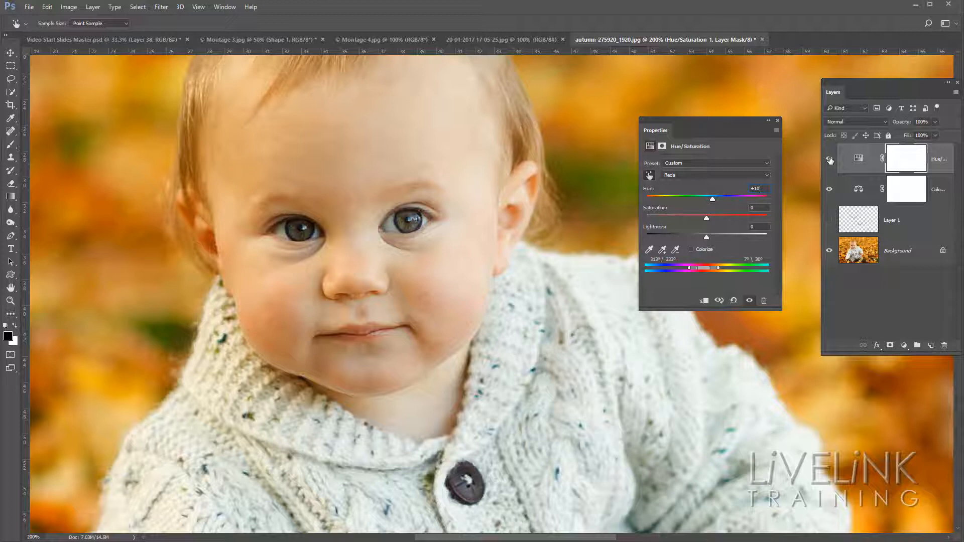
{"action": "left_click", "coordinate": [830, 160]}
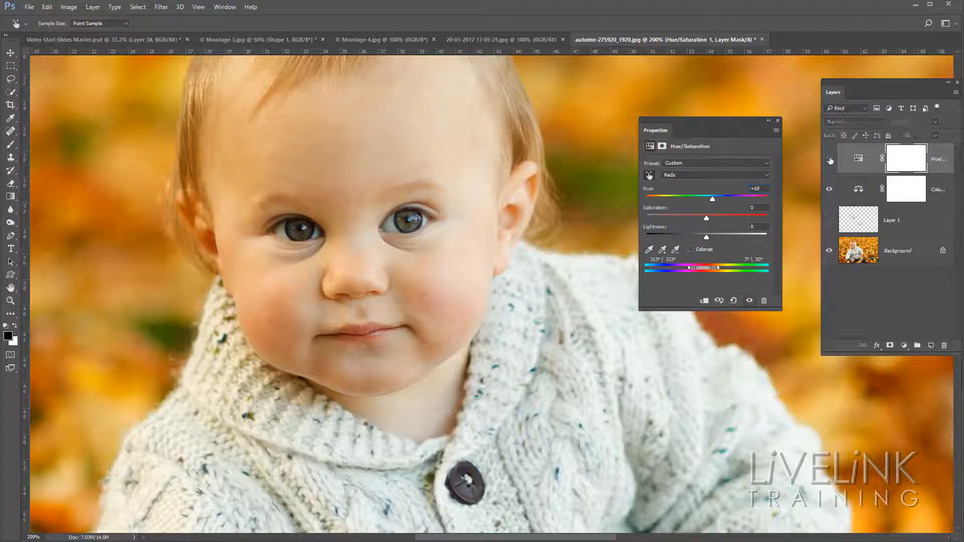
{"action": "left_click", "coordinate": [830, 160]}
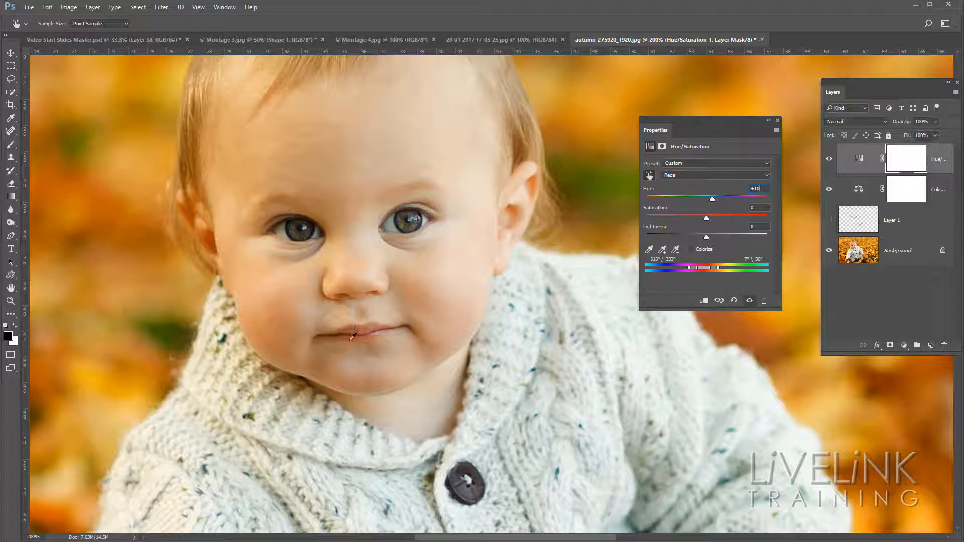
Paint black over the lips on the Hue/Saturation layer's mask with a smaller brush to exclude them from the adjustment.
{"action": "left_click", "coordinate": [904, 167]}
{"action": "key", "text": "b"}
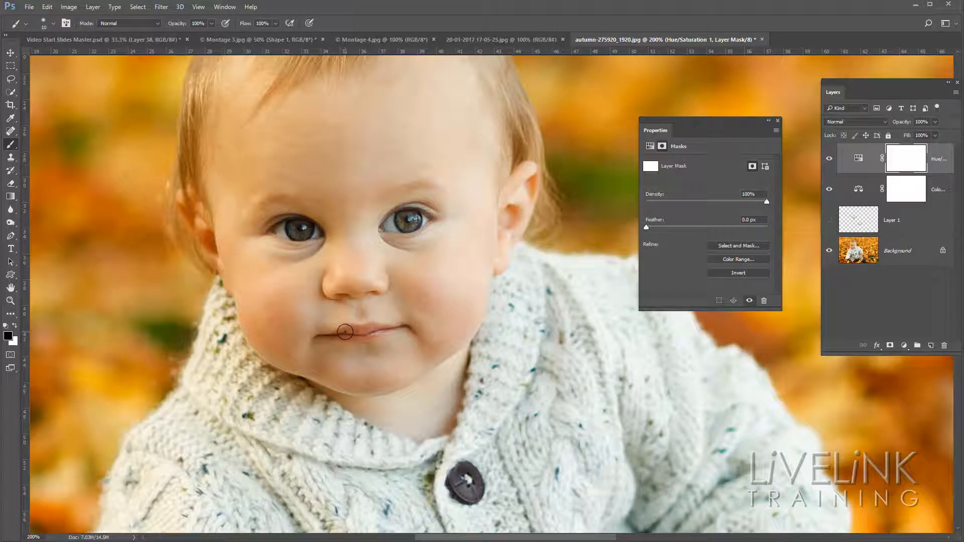
{"action": "key", "text": "bracketleft"}
{"action": "mouse_move", "coordinate": [351, 332]}
{"action": "left_mouse_down"}
{"action": "mouse_move", "coordinate": [371, 332]}
{"action": "mouse_move", "coordinate": [346, 333]}
{"action": "mouse_move", "coordinate": [392, 330]}
{"action": "mouse_move", "coordinate": [321, 335]}
{"action": "mouse_move", "coordinate": [399, 329]}
{"action": "left_mouse_up"}
Compare the baby's hand and thumb with the Hue/Saturation adjustment on and off.
{"action": "mouse_move", "coordinate": [532, 443]}
{"action": "left_mouse_down"}
{"action": "mouse_move", "coordinate": [489, 211]}
{"action": "mouse_move", "coordinate": [457, 117]}
{"action": "left_mouse_up"}
{"action": "left_click_drag", "start_coordinate": [501, 248], "coordinate": [288, 253]}
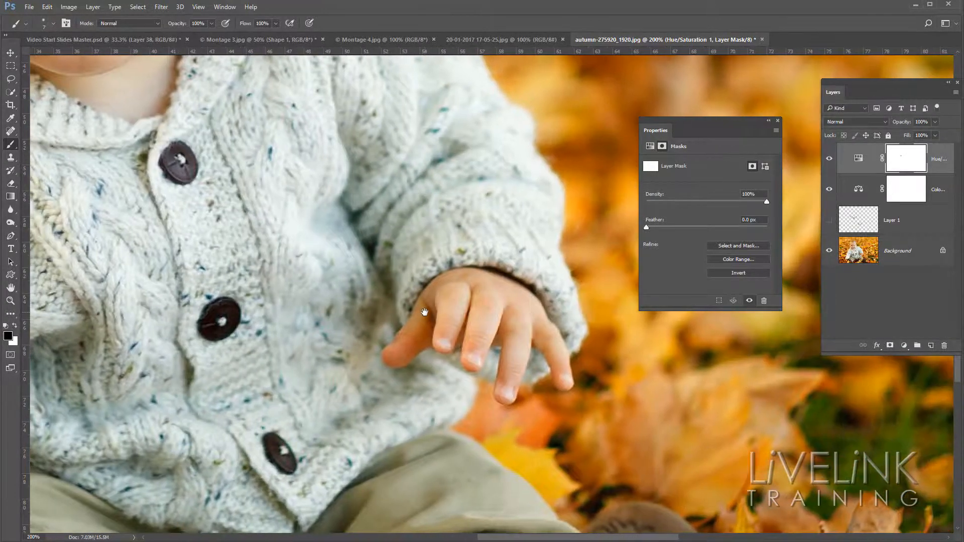
{"action": "left_click", "coordinate": [830, 159]}
{"action": "left_click", "coordinate": [830, 161]}
{"action": "left_click", "coordinate": [830, 161]}
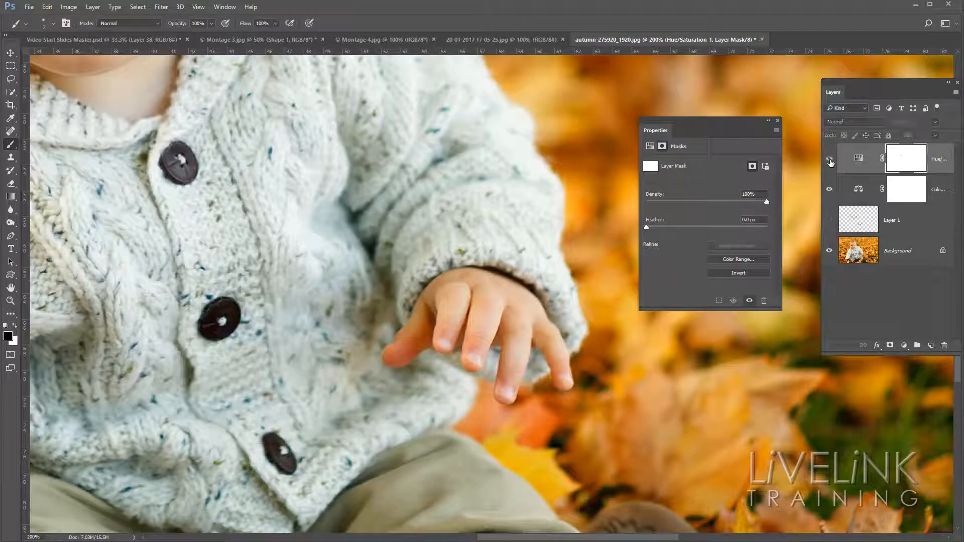
{"action": "left_click", "coordinate": [830, 160]}
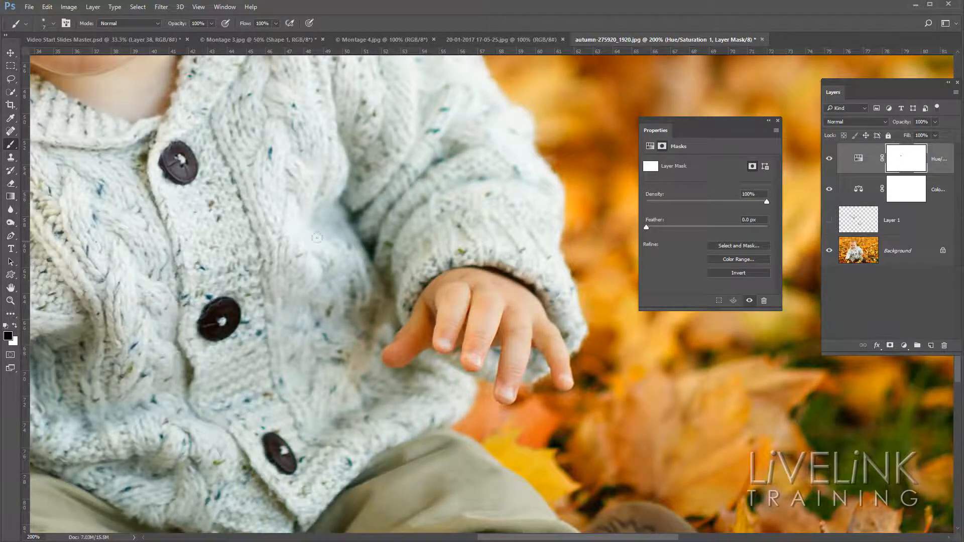
Compare the blurred autumn leaves beside the baby's sleeve with the Hue/Saturation adjustment on and off.
{"action": "left_click_drag", "start_coordinate": [246, 234], "coordinate": [549, 259]}
{"action": "left_click_drag", "start_coordinate": [415, 234], "coordinate": [616, 322]}
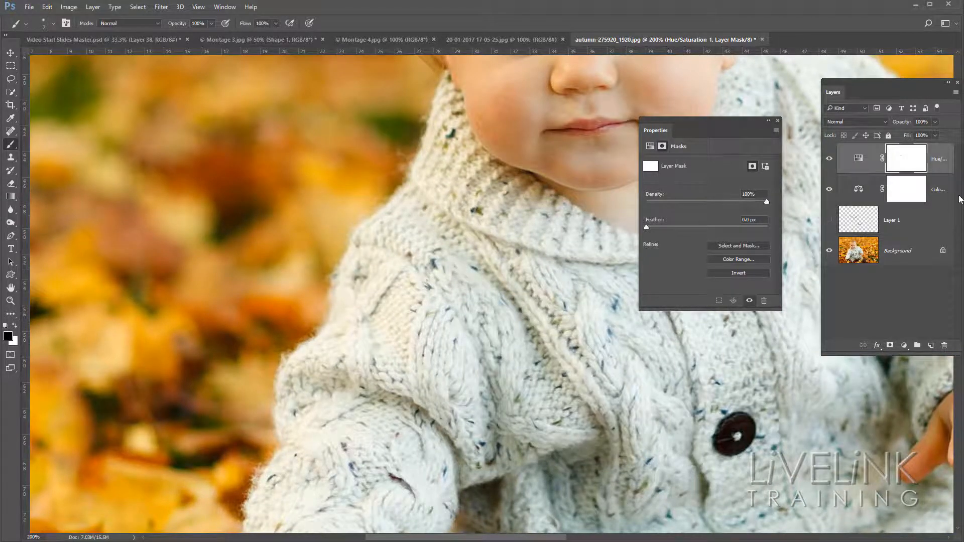
{"action": "left_click", "coordinate": [830, 160]}
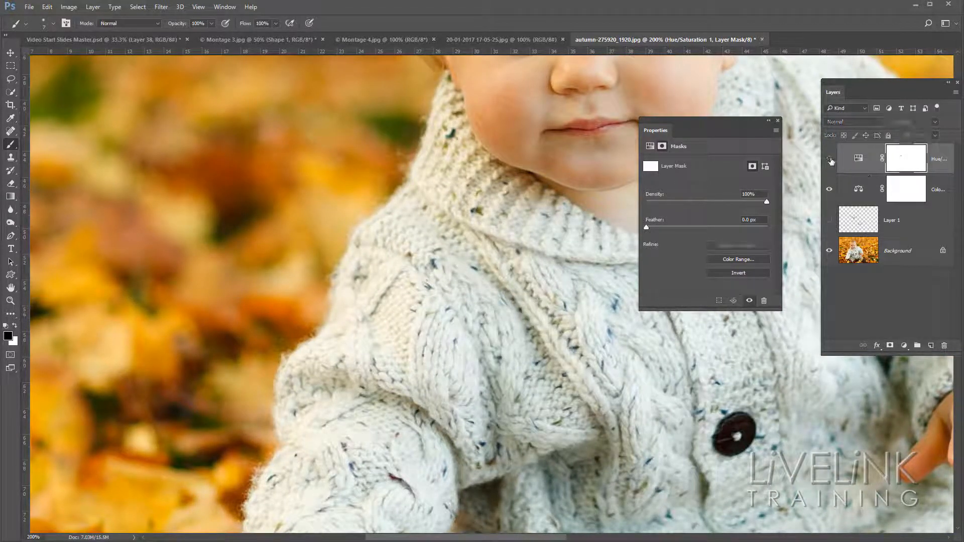
{"action": "left_click", "coordinate": [830, 160]}
{"action": "left_click", "coordinate": [830, 160]}
{"action": "left_click", "coordinate": [830, 160]}
{"action": "left_click", "coordinate": [830, 159]}
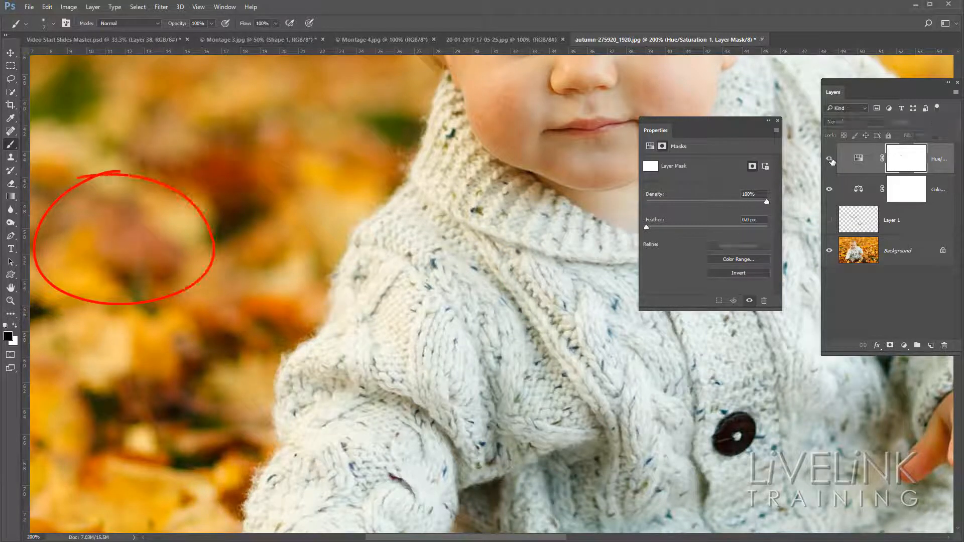
{"action": "left_click", "coordinate": [830, 159]}
{"action": "left_click", "coordinate": [830, 159]}
{"action": "left_click", "coordinate": [830, 159]}
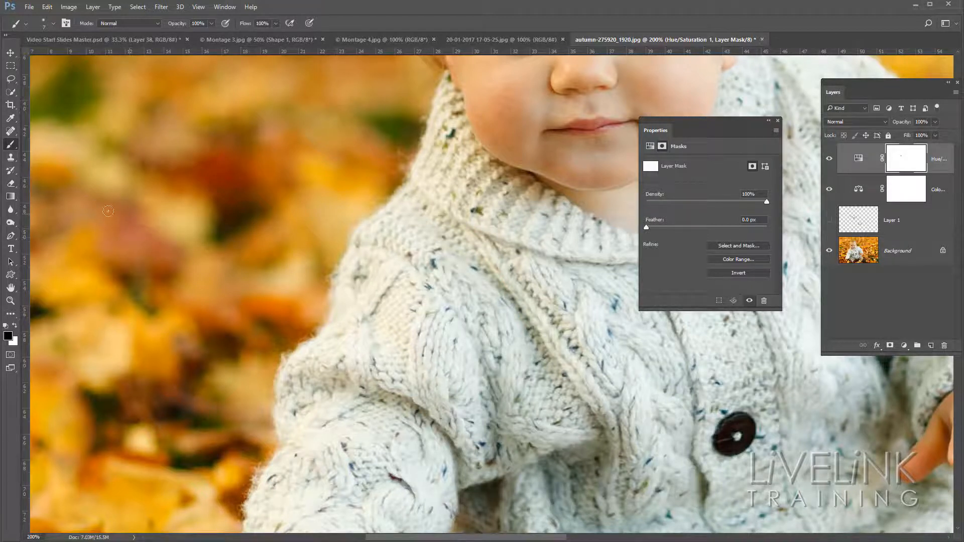
Paint black over the blurred leaves beside the baby's shoulder on the Hue/Saturation layer's mask to exclude them from the adjustment.
{"action": "mouse_move", "coordinate": [246, 200]}
{"action": "left_mouse_down"}
{"action": "mouse_move", "coordinate": [258, 214]}
{"action": "mouse_move", "coordinate": [277, 190]}
{"action": "left_mouse_up"}
{"action": "key", "text": "ctrl+minus"}
{"action": "key", "text": "ctrl+minus"}
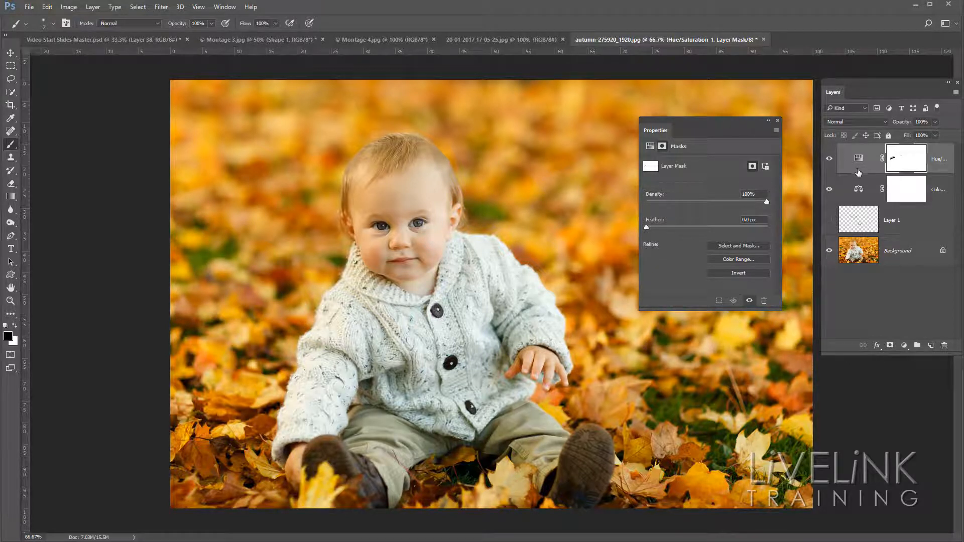
Temporarily show the marked areas on Layer 1 and compare the skin inside them with both adjustment layers off and on.
{"action": "left_click", "coordinate": [829, 221]}
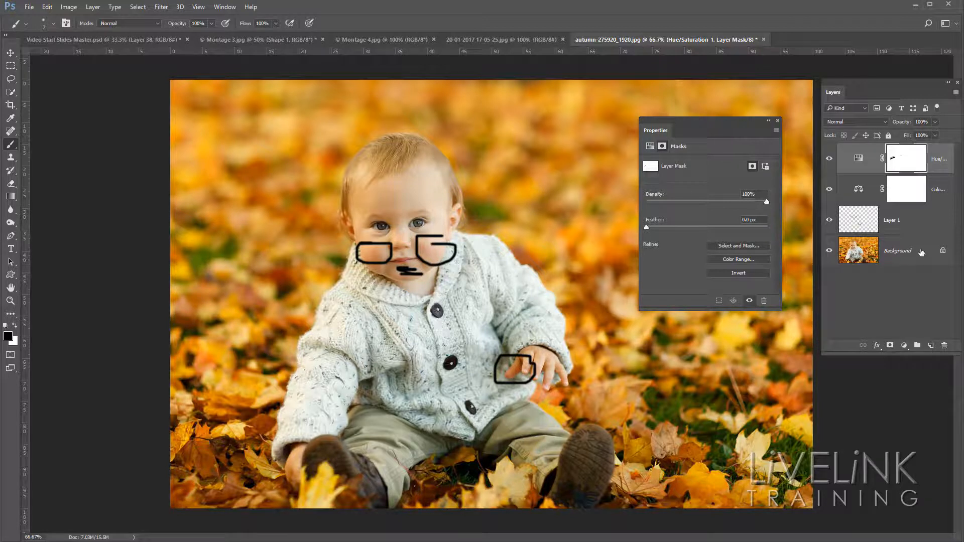
{"action": "left_click", "coordinate": [829, 190]}
{"action": "left_click", "coordinate": [830, 160]}
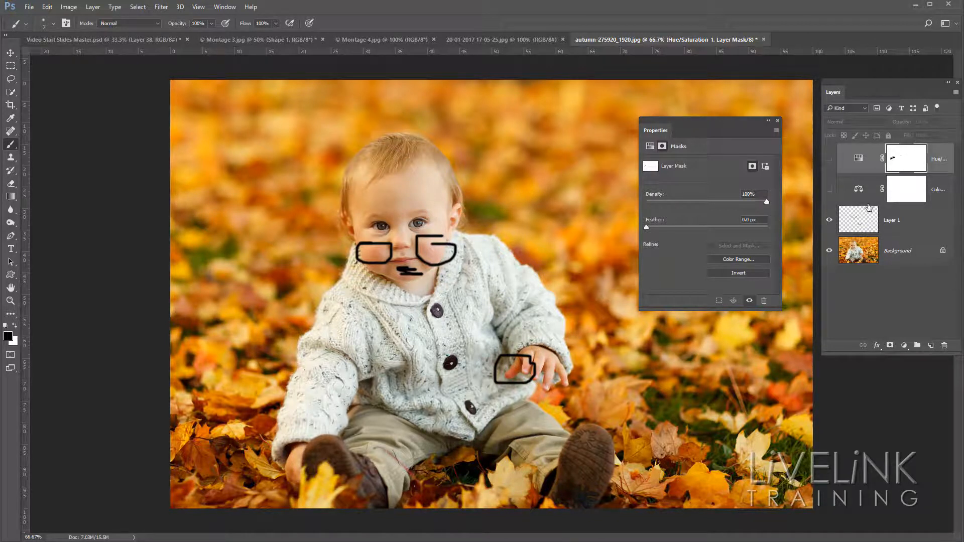
{"action": "left_click", "coordinate": [828, 189]}
{"action": "left_click", "coordinate": [830, 160]}
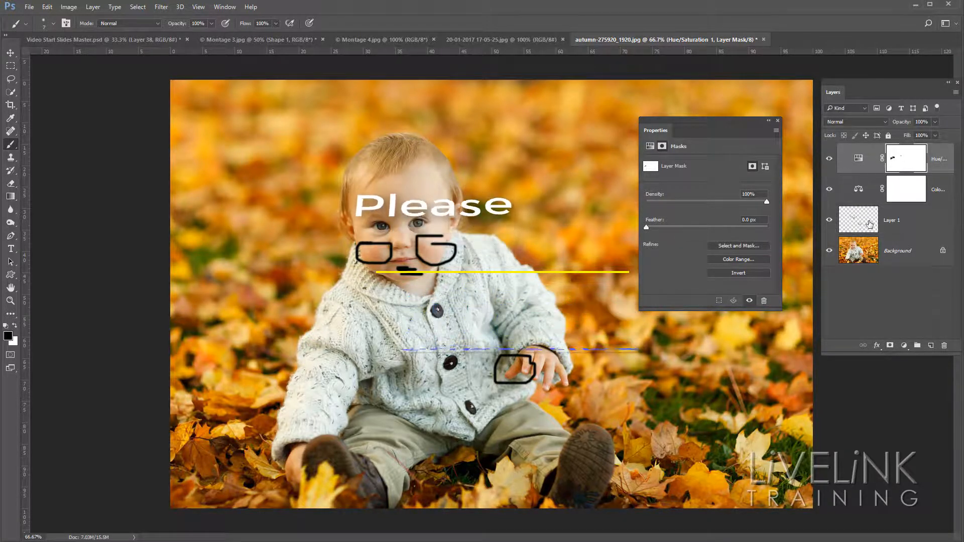
{"action": "left_click", "coordinate": [832, 224]}
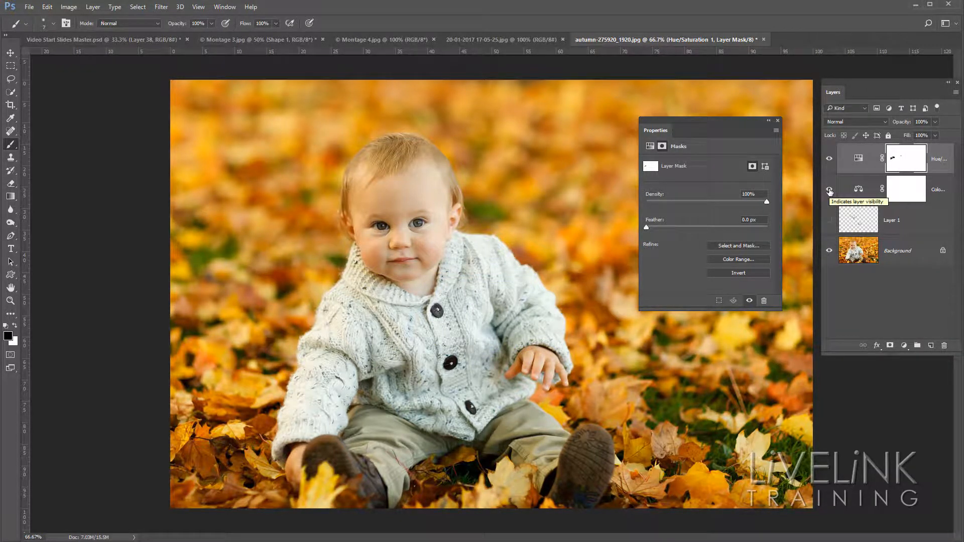
Group the Hue/Saturation and Color Balance adjustment layers and name the group "Adjustments".
{"action": "left_click", "coordinate": [859, 159]}
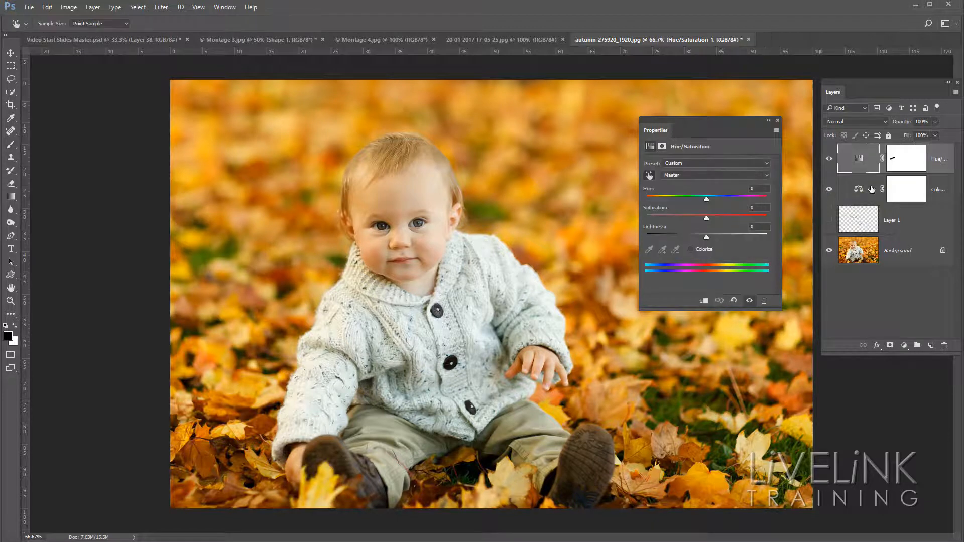
{"action": "key", "text": "b"}
{"action": "left_click", "coordinate": [877, 200], "text": "shift"}
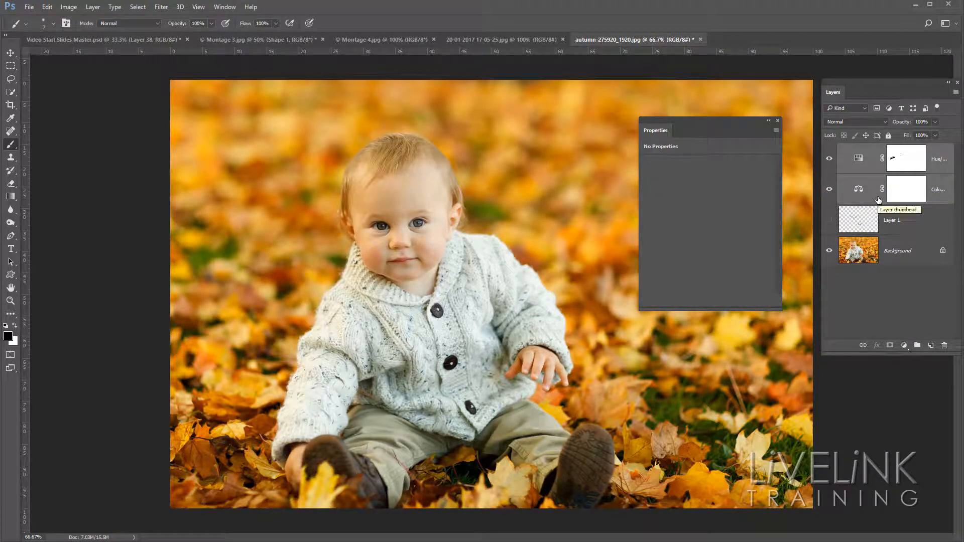
{"action": "key", "text": "ctrl+g"}
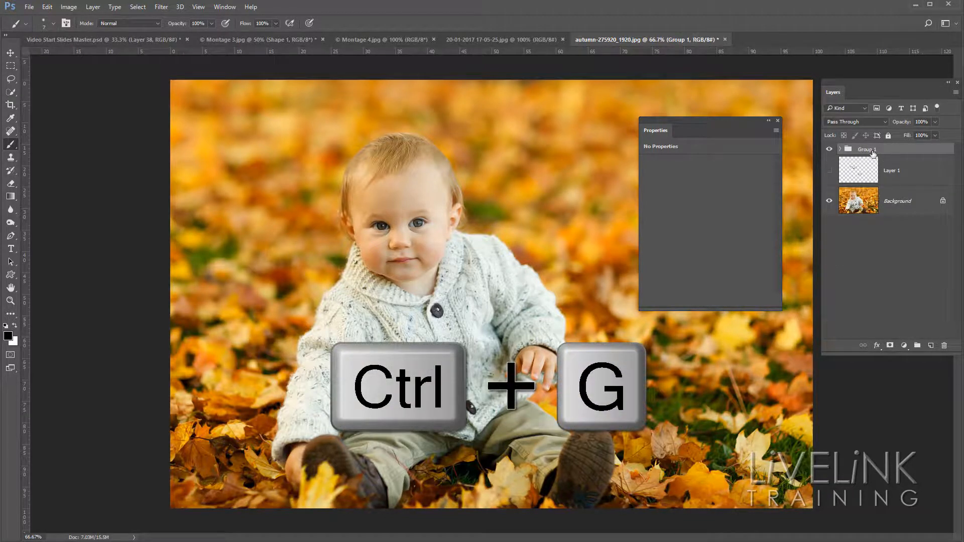
{"action": "double_click", "coordinate": [867, 154]}
{"action": "type", "text": "A"}
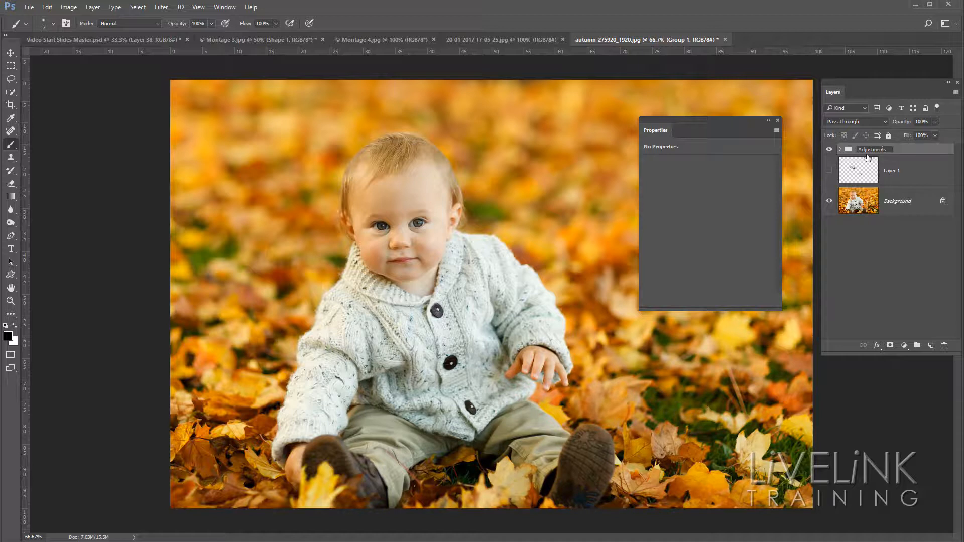
{"action": "type", "text": "djustments"}
{"action": "key", "text": "Return"}
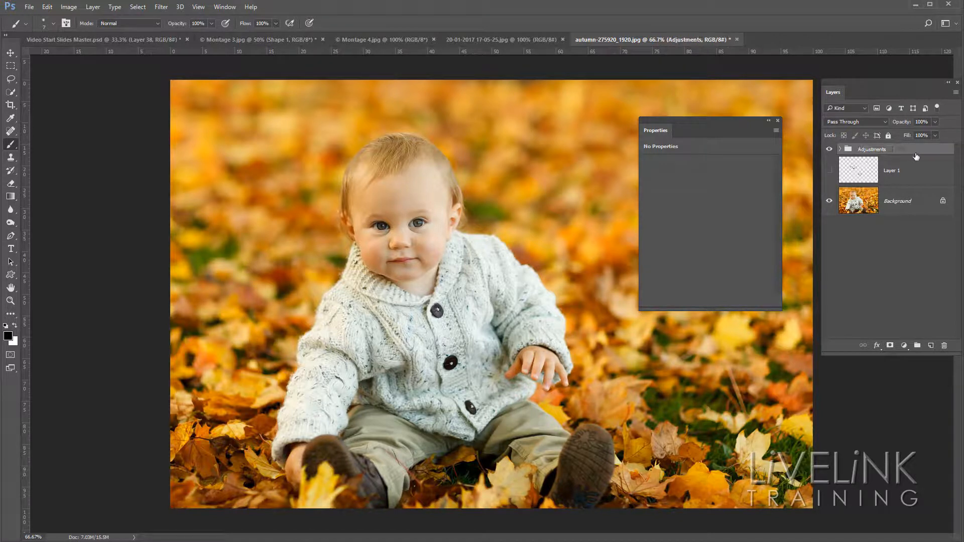
Compare the whole photo before and after correction by switching the Adjustments group off and on twice.
{"action": "left_click", "coordinate": [830, 151]}
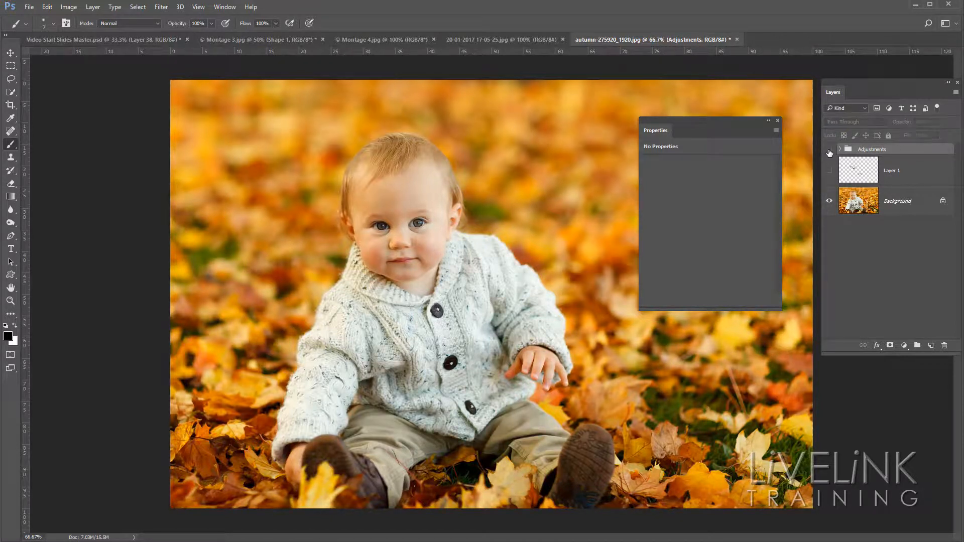
{"action": "left_click", "coordinate": [829, 151]}
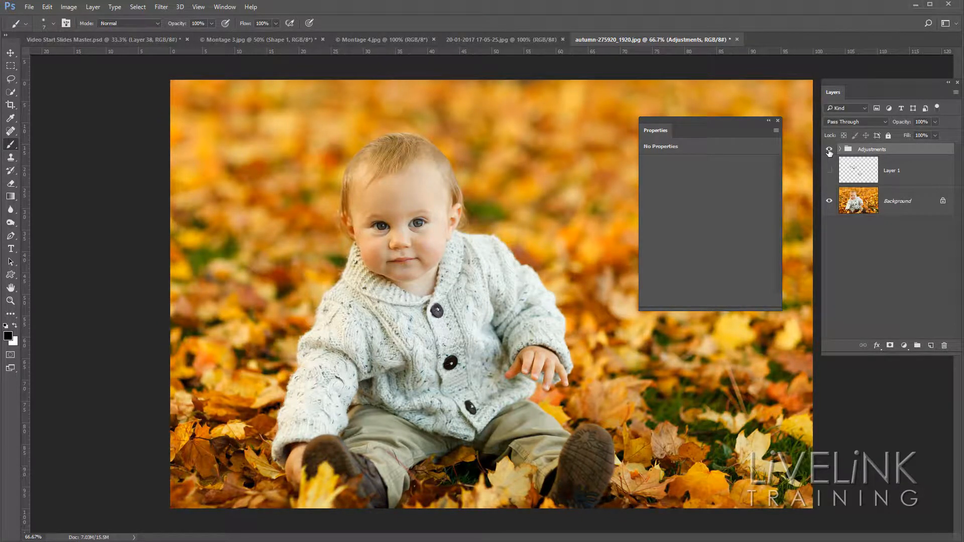
{"action": "left_click", "coordinate": [830, 151]}
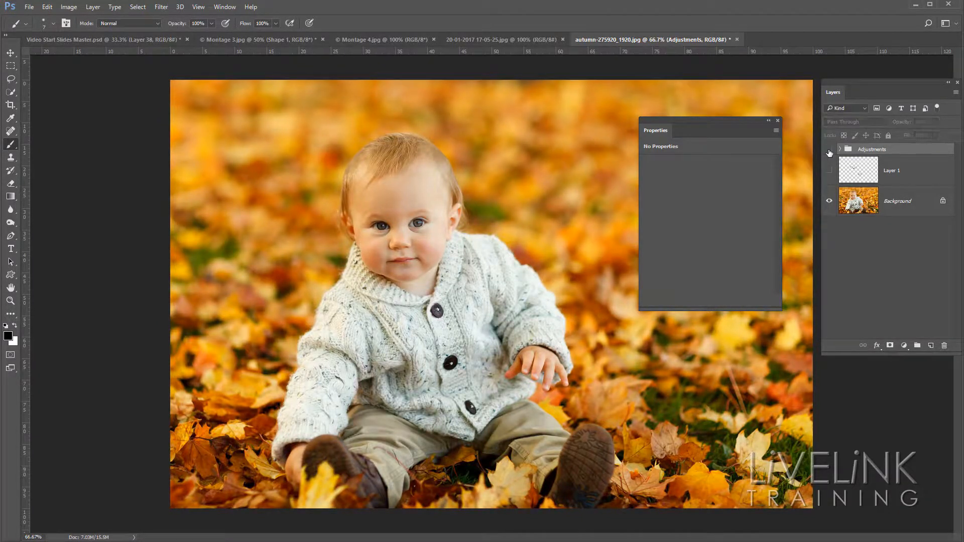
{"action": "left_click", "coordinate": [830, 152]}
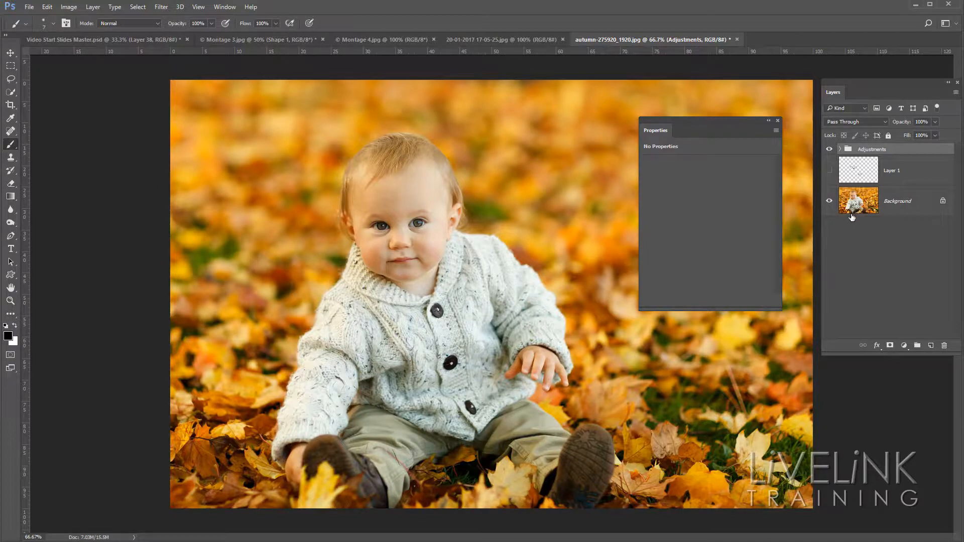